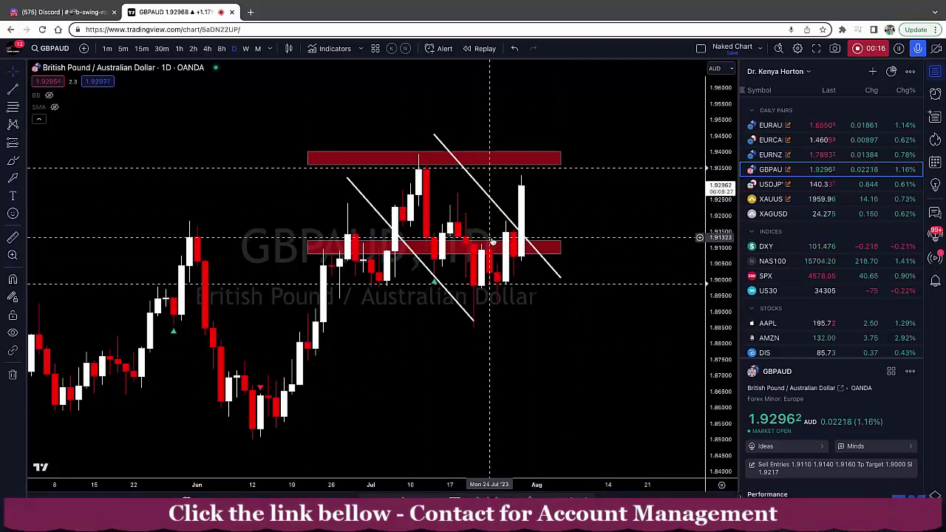
# Drag the lower red zone down to about 1.8867–1.8909, just beneath the July candle lows
pyautogui.moveTo(493, 243); pyautogui.dragTo(540, 305)
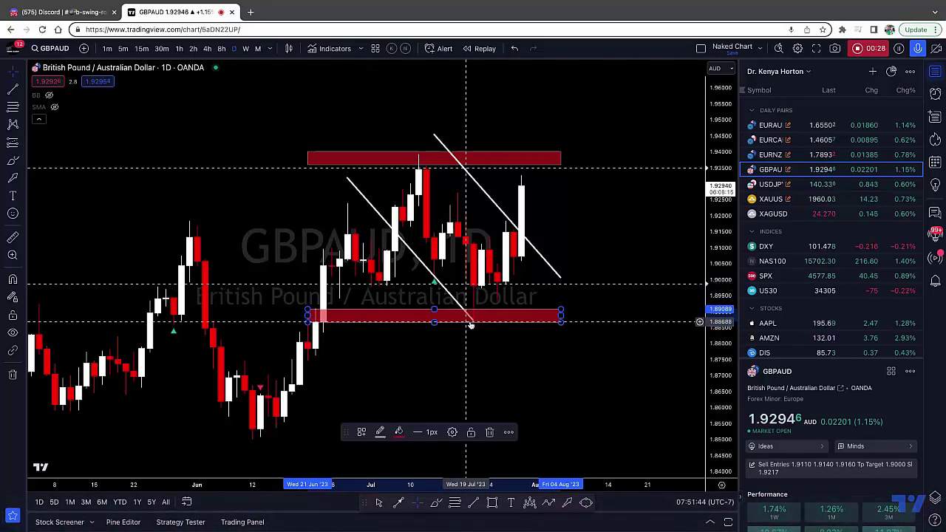
# Deselect the zone, circle the early-July swing high and July peak with the brush, then undo the circles
pyautogui.press('Escape')
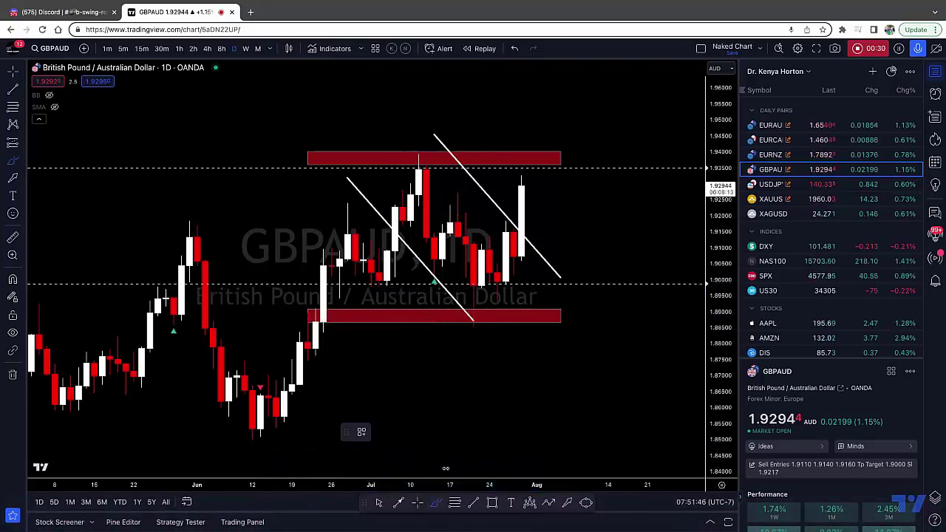
pyautogui.moveTo(347, 193)
pyautogui.mouseDown()
pyautogui.moveTo(329, 211)
pyautogui.moveTo(356, 194)
pyautogui.mouseUp()
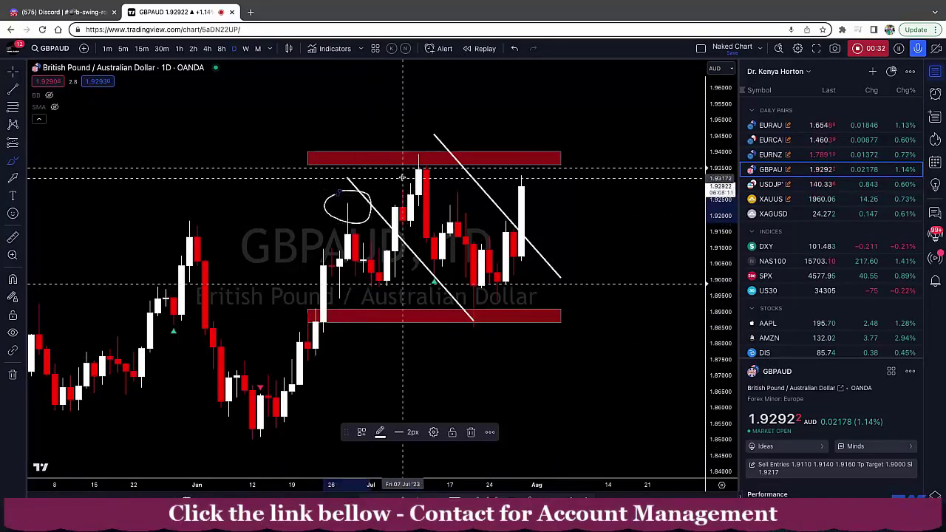
pyautogui.moveTo(442, 176)
pyautogui.mouseDown()
pyautogui.moveTo(422, 155)
pyautogui.moveTo(445, 173)
pyautogui.moveTo(451, 214)
pyautogui.moveTo(464, 193)
pyautogui.mouseUp()
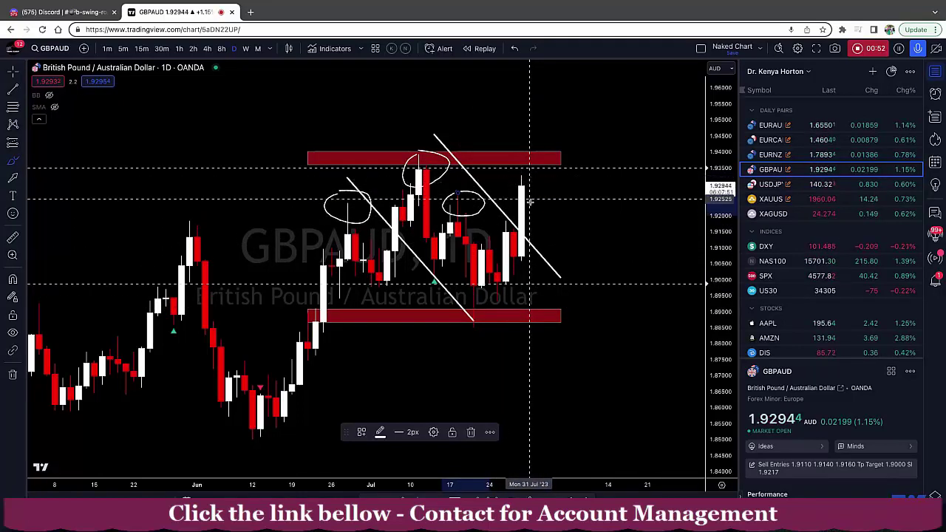
pyautogui.scroll(2, 526, 202)
pyautogui.click(515, 49)
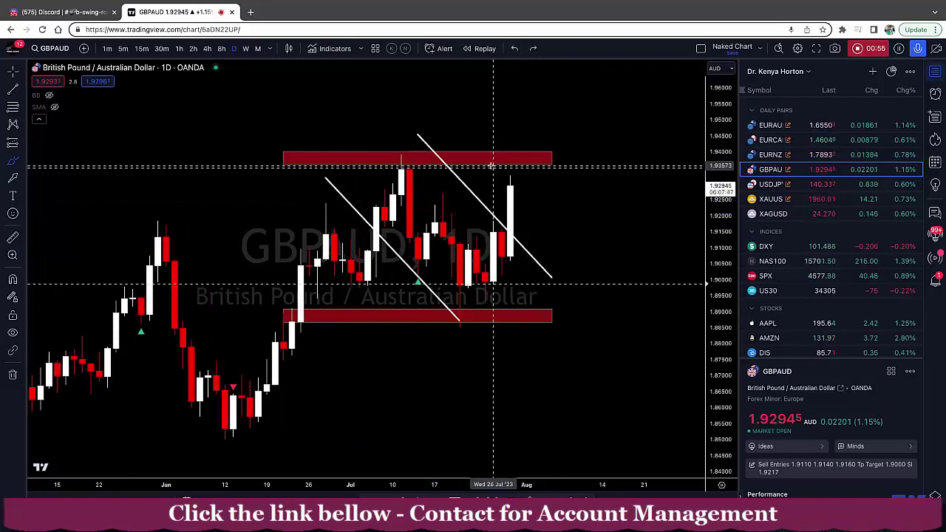
# Remove all drawings while keeping indicators, then draw a red rectangle zone across the July high
pyautogui.click(11, 377)
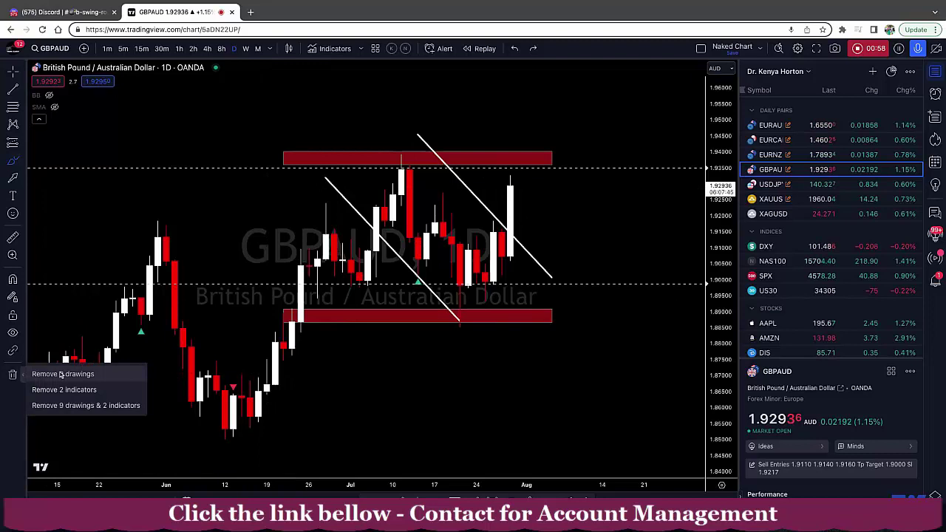
pyautogui.click(59, 371)
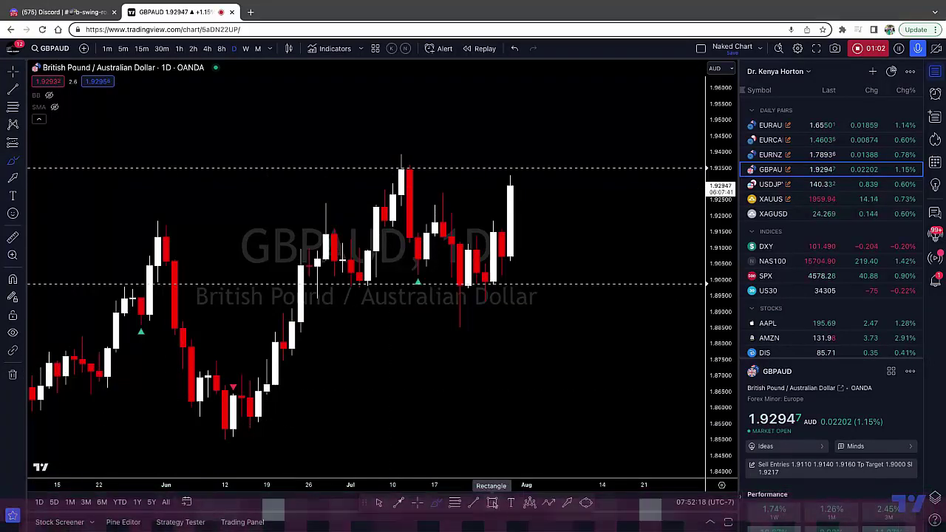
pyautogui.click(492, 503)
pyautogui.moveTo(332, 159); pyautogui.dragTo(585, 170)
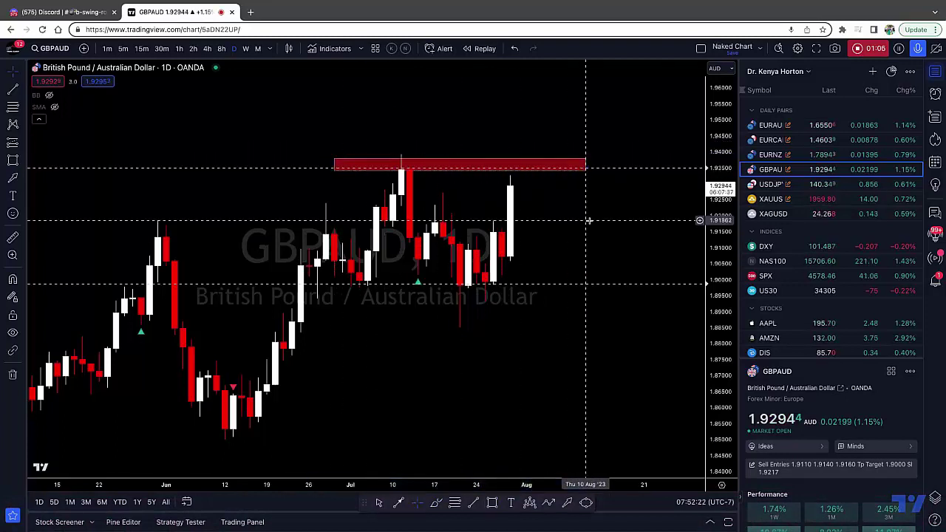
pyautogui.hscroll(5, 589, 221)
pyautogui.scroll(1, 511, 232)
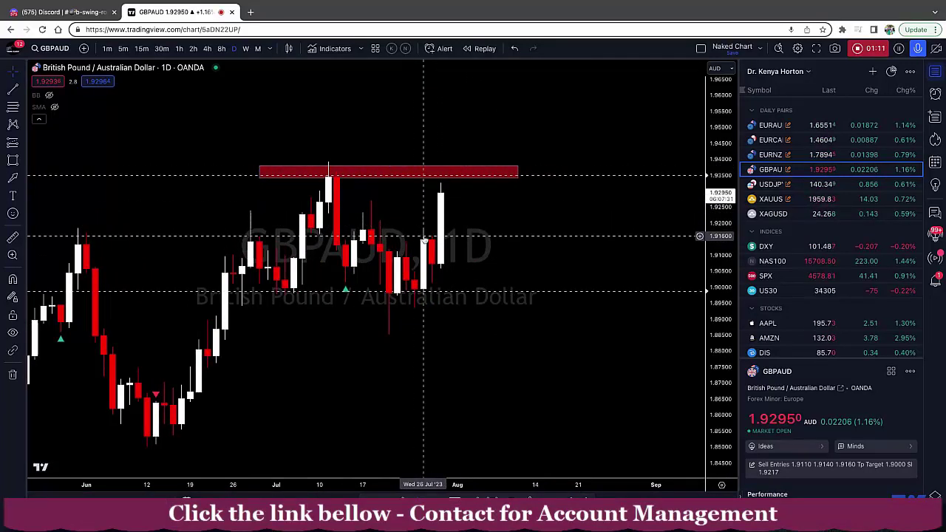
# Clone the July-high zone and move the copy down to about 1.9146–1.9198
pyautogui.click(458, 169)
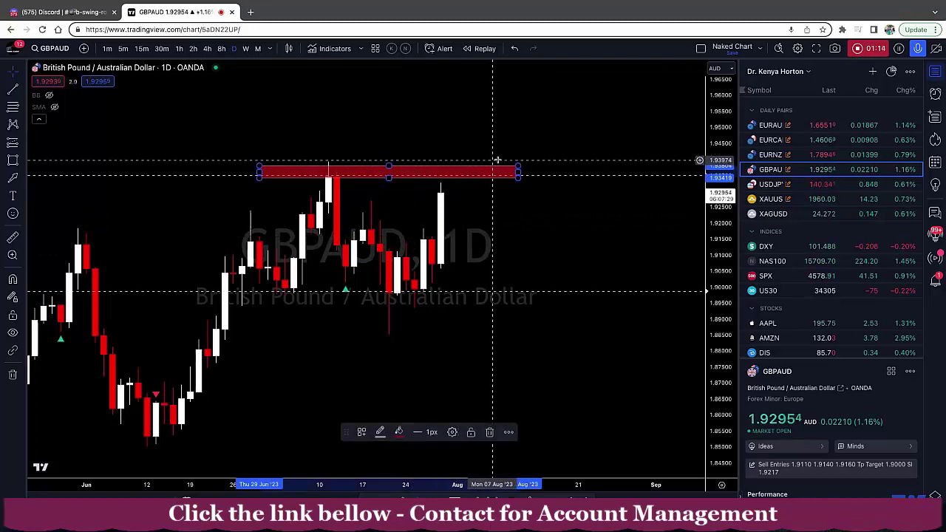
pyautogui.click(509, 432)
pyautogui.moveTo(528, 449)
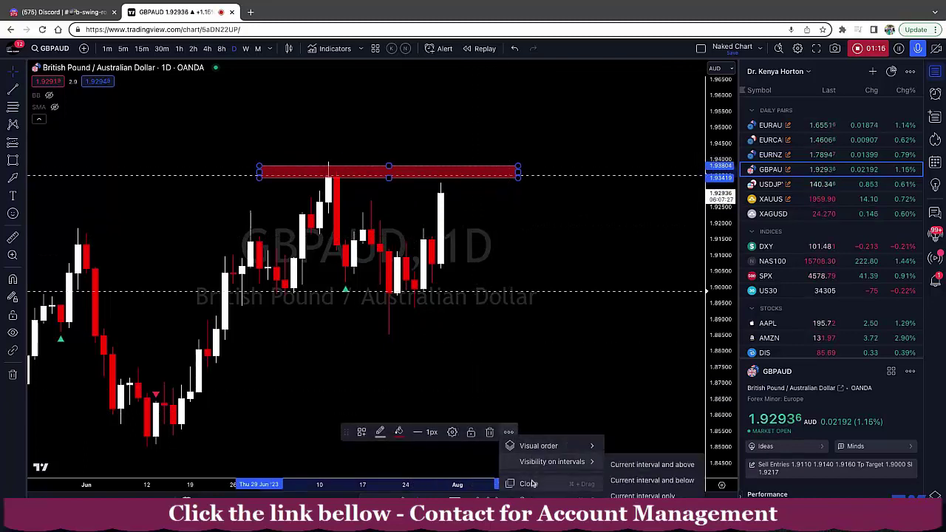
pyautogui.click(529, 483)
pyautogui.moveTo(459, 150); pyautogui.dragTo(459, 229)
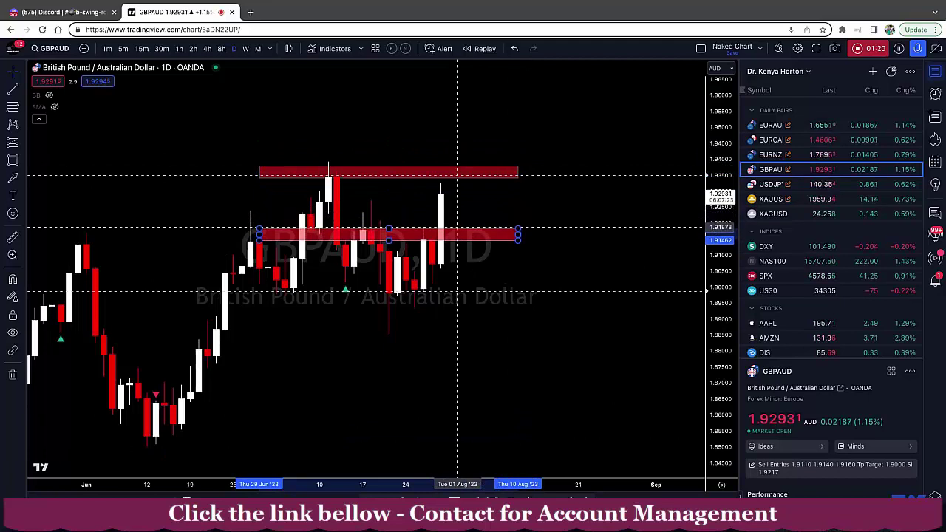
pyautogui.click(525, 207)
pyautogui.moveTo(526, 207); pyautogui.dragTo(532, 199)
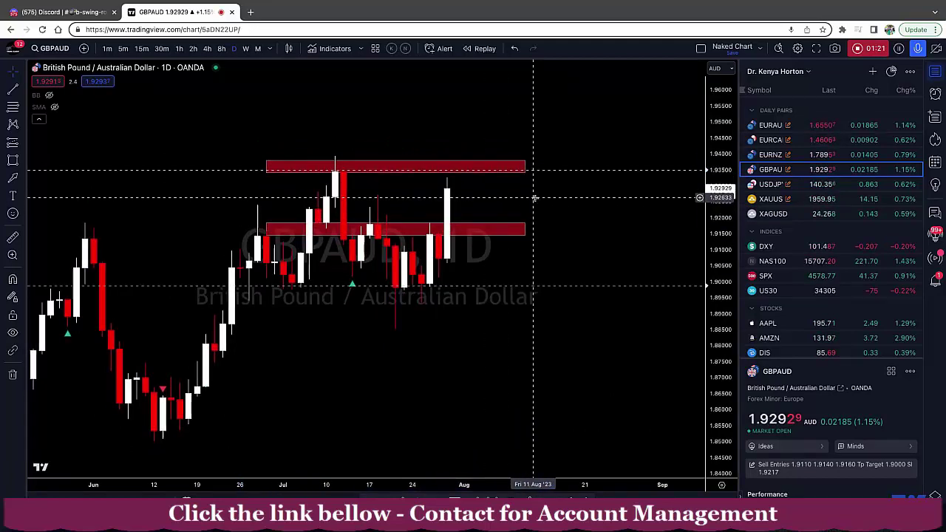
# Switch to weekly, then monthly candles, and pan to bring the 2022 lows into view
pyautogui.click(246, 49)
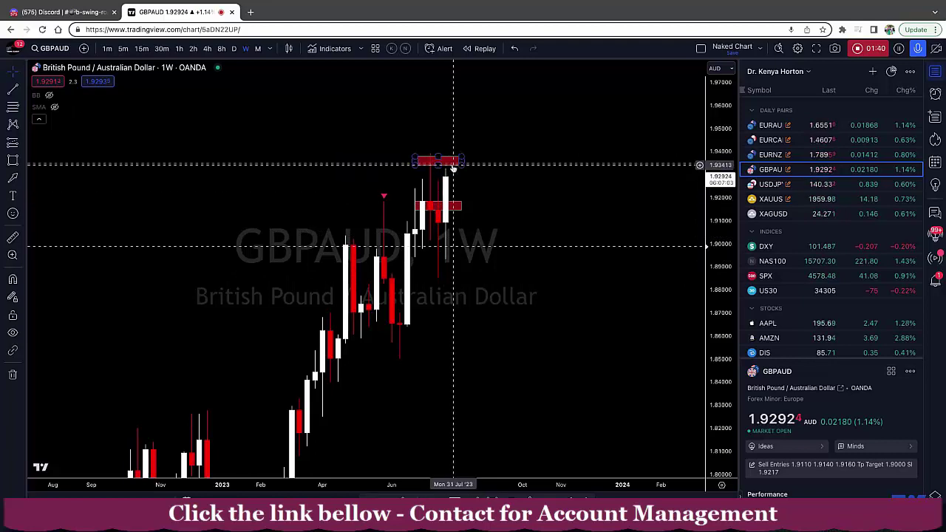
pyautogui.moveTo(454, 169); pyautogui.dragTo(501, 209)
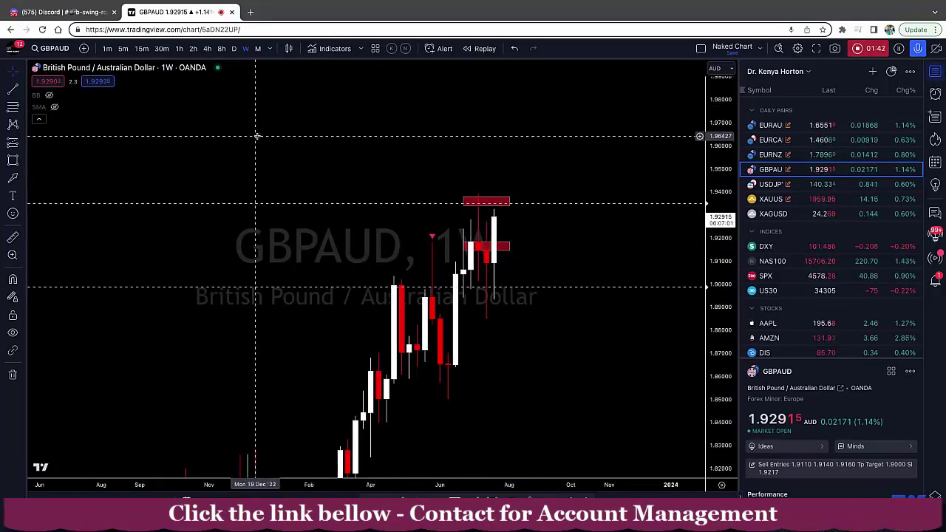
pyautogui.click(258, 49)
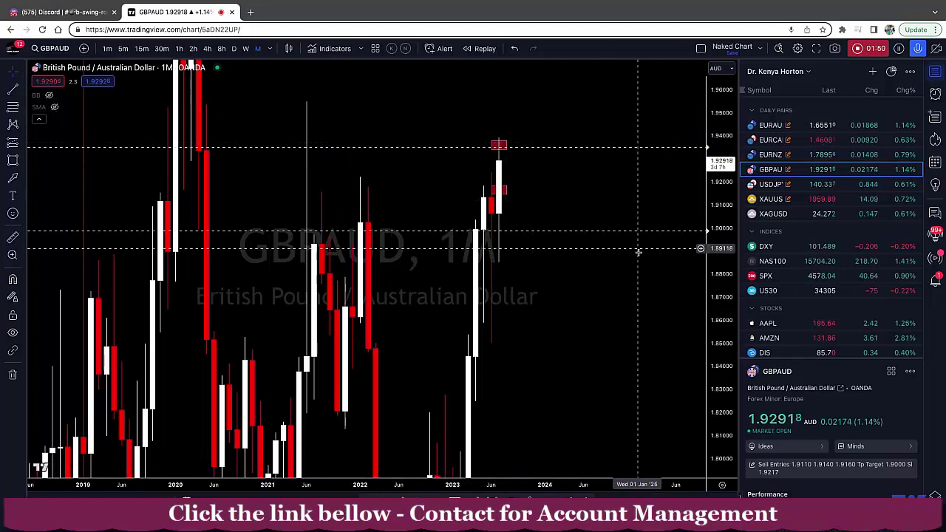
pyautogui.moveTo(638, 252); pyautogui.dragTo(599, 384)
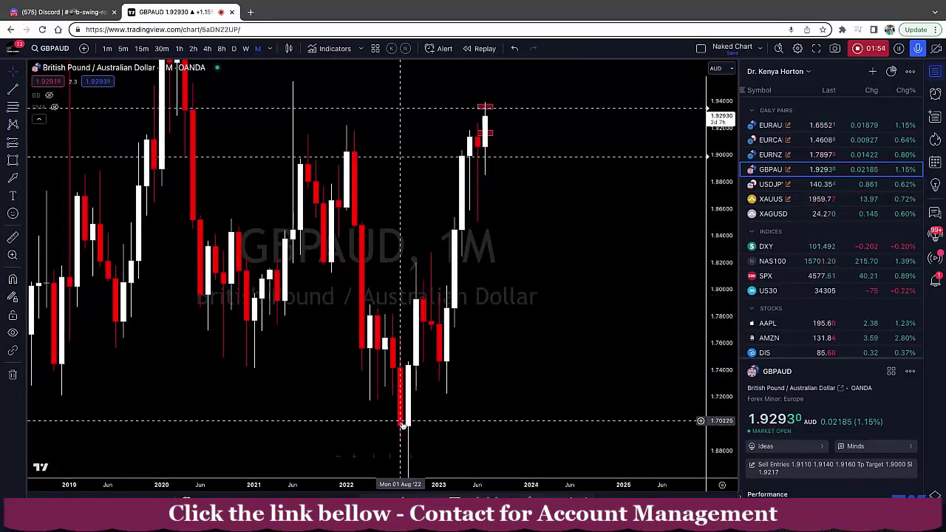
# Sketch a freehand curve along the 2022–2023 candles, undo it, then circle the latest monthly candle
pyautogui.hotkey('alt', 'b')
pyautogui.moveTo(359, 259)
pyautogui.mouseDown()
pyautogui.moveTo(370, 366)
pyautogui.moveTo(375, 340)
pyautogui.moveTo(402, 399)
pyautogui.moveTo(462, 300)
pyautogui.mouseUp()
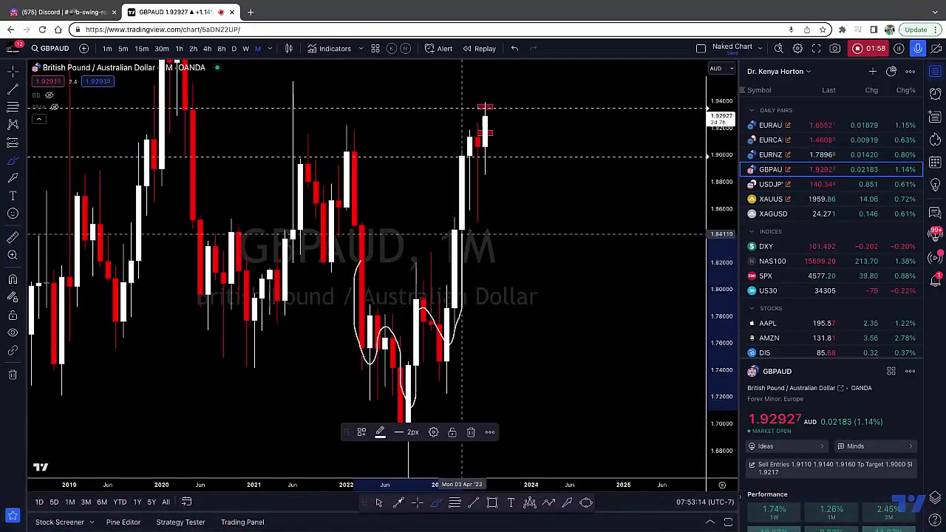
pyautogui.moveTo(462, 234); pyautogui.dragTo(485, 107)
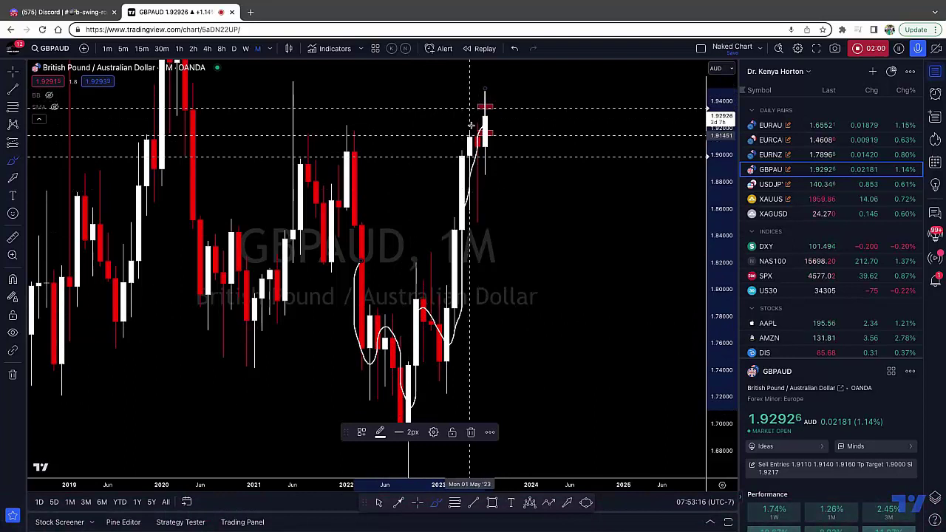
pyautogui.click(514, 48)
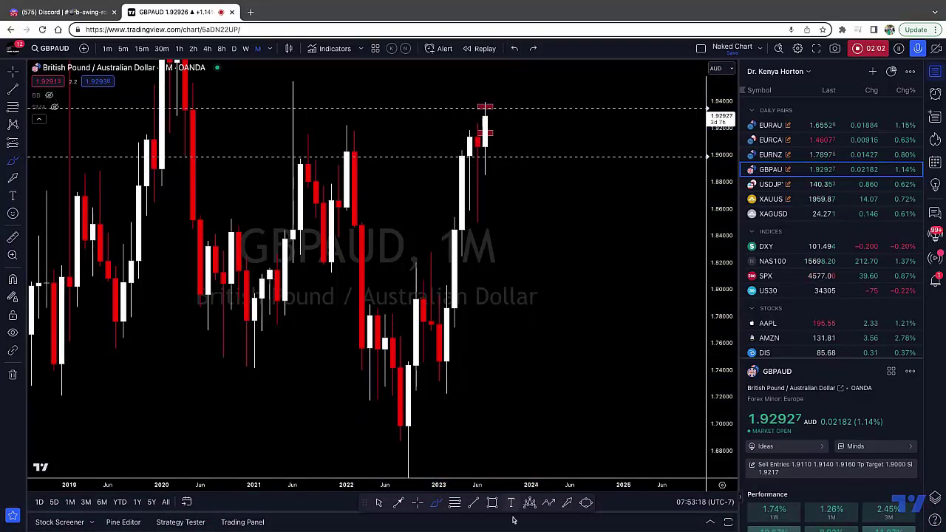
pyautogui.moveTo(494, 161); pyautogui.dragTo(494, 161)
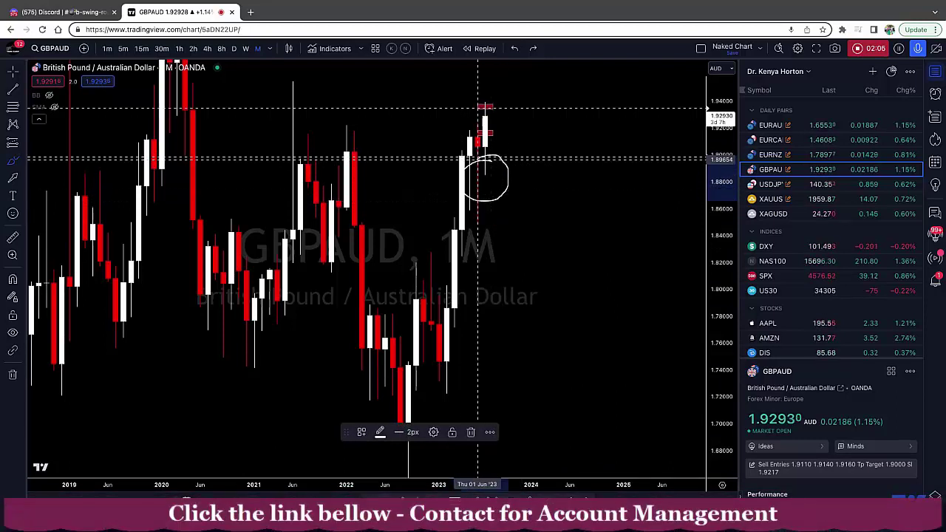
pyautogui.scroll(2, 488, 185)
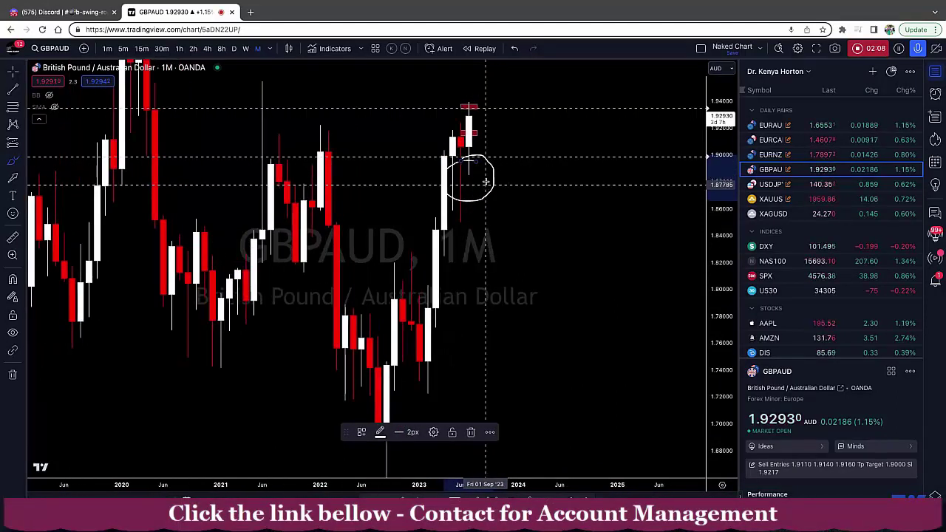
# Undo the circle, centre both red zones on the daily chart with a stretched price scale, then go to 8-hour candles
pyautogui.click(515, 49)
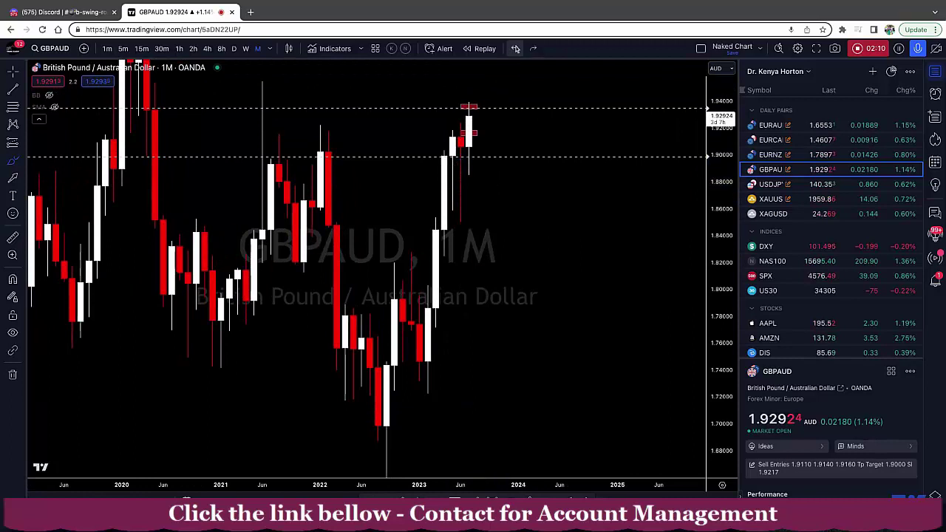
pyautogui.click(234, 49)
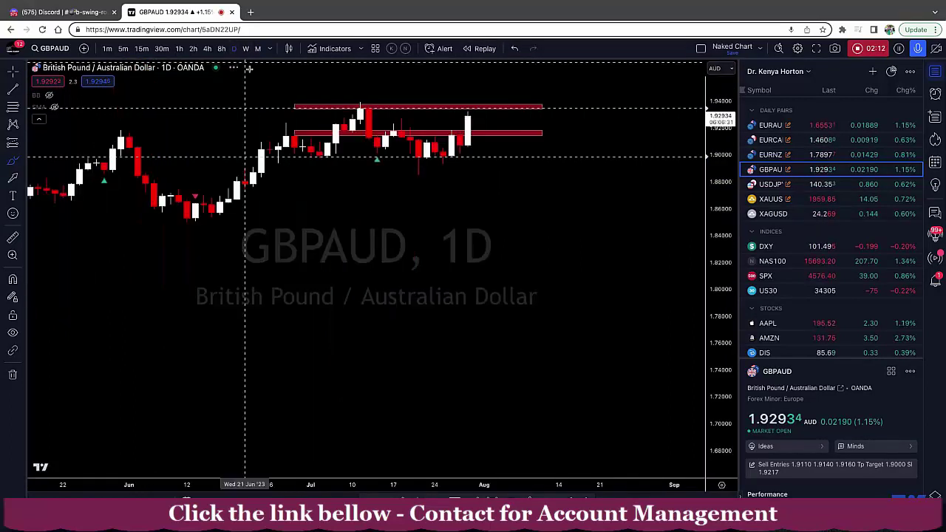
pyautogui.moveTo(438, 254); pyautogui.dragTo(454, 377)
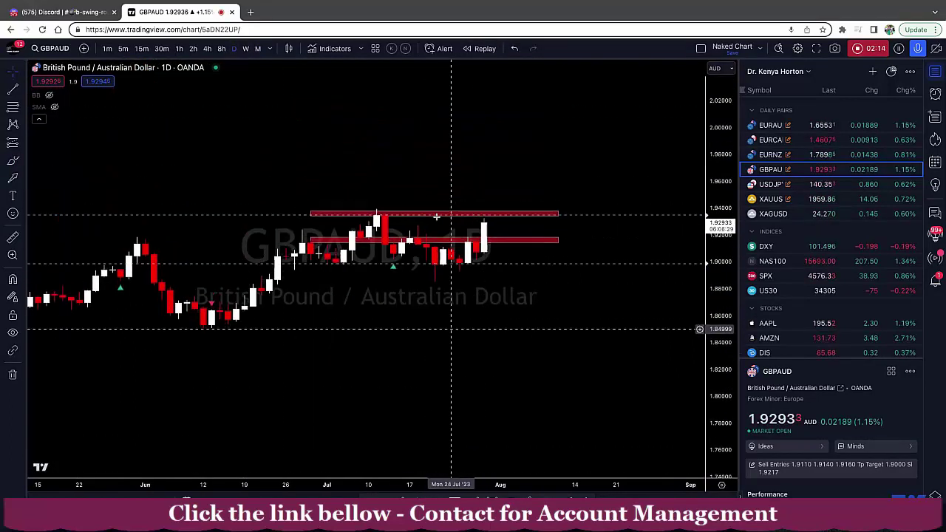
pyautogui.moveTo(719, 438); pyautogui.dragTo(716, 311)
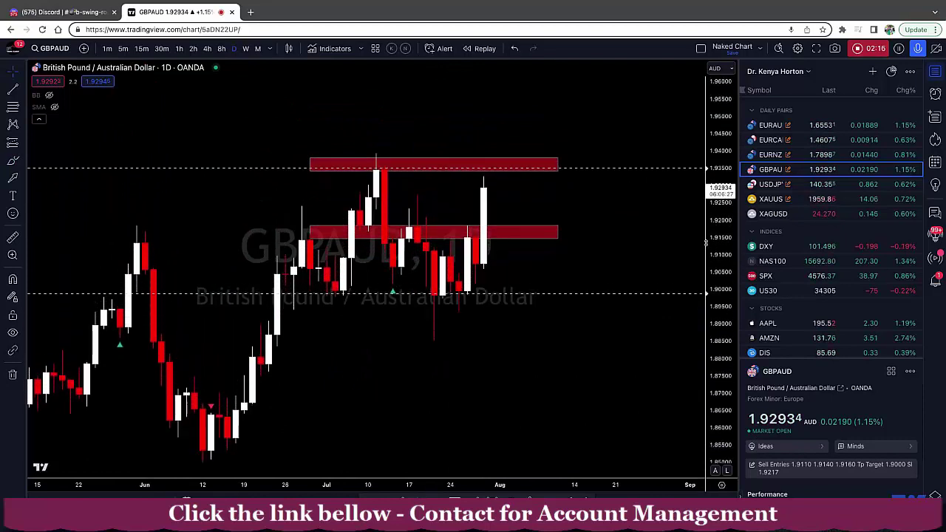
pyautogui.scroll(2, 621, 281)
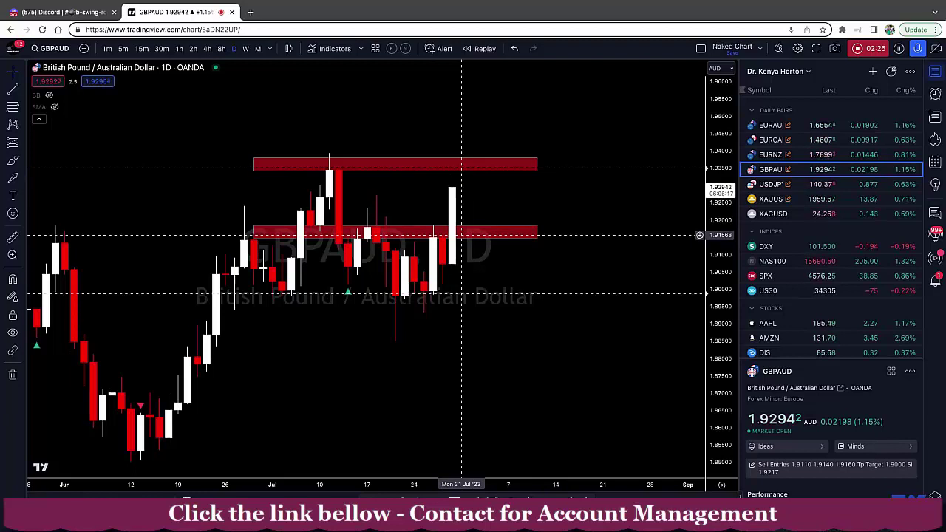
pyautogui.scroll(1, 464, 235)
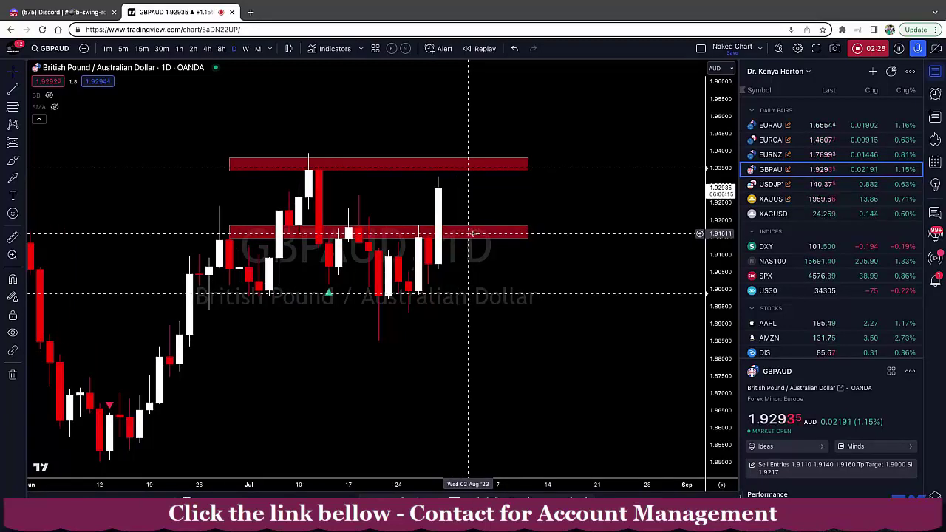
pyautogui.click(221, 48)
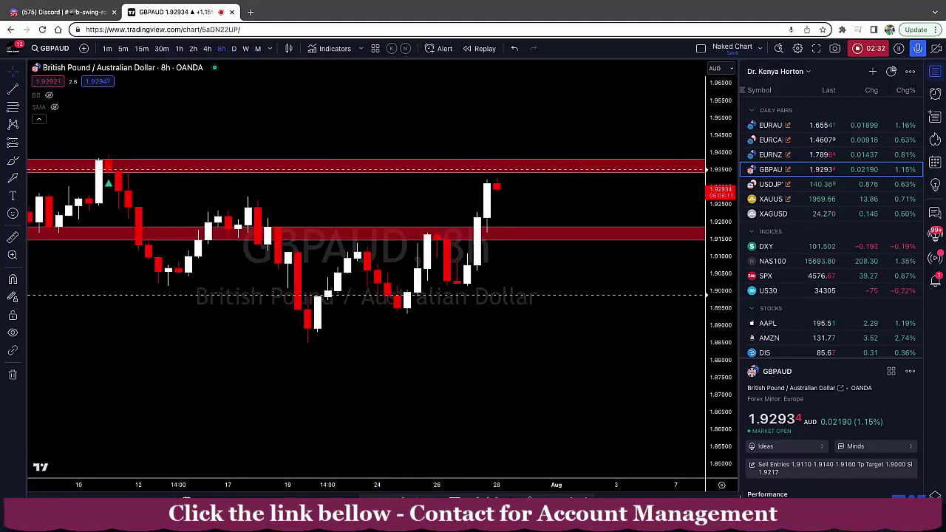
# Draw a rising trendline from below the recent 8-hour lows up to the upper red zone
pyautogui.hotkey('alt', 't')
pyautogui.click(378, 353)
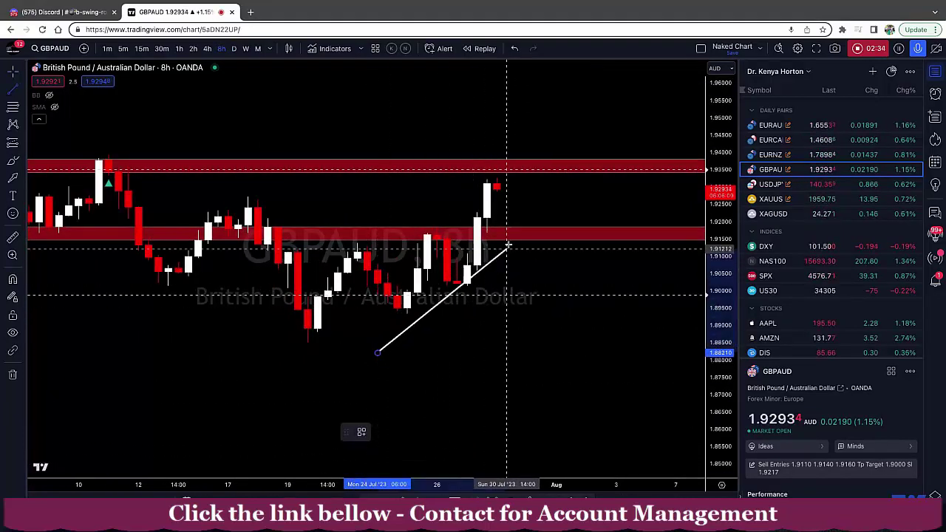
pyautogui.click(633, 162)
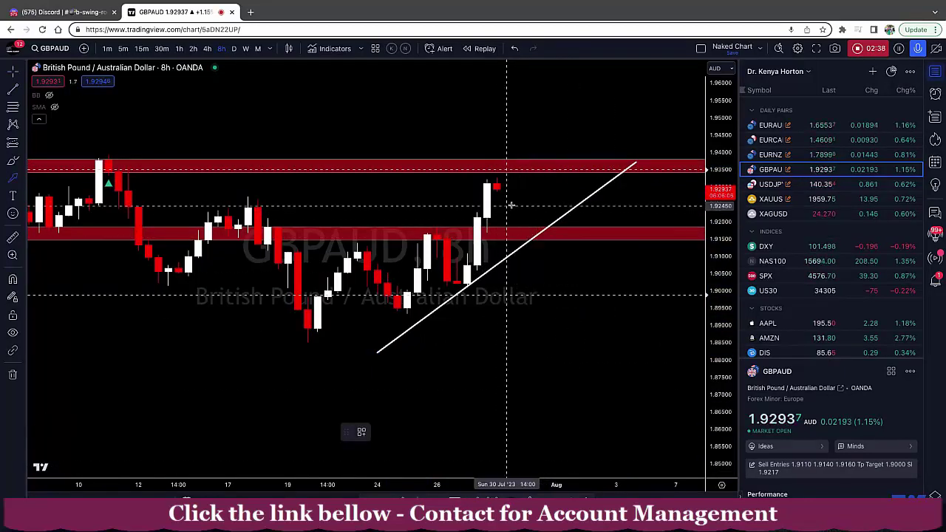
# Sketch a down-arrow, circle the candle at the lower zone, and undo a horizontal stroke across the mid-July highs
pyautogui.moveTo(506, 187); pyautogui.dragTo(526, 236)
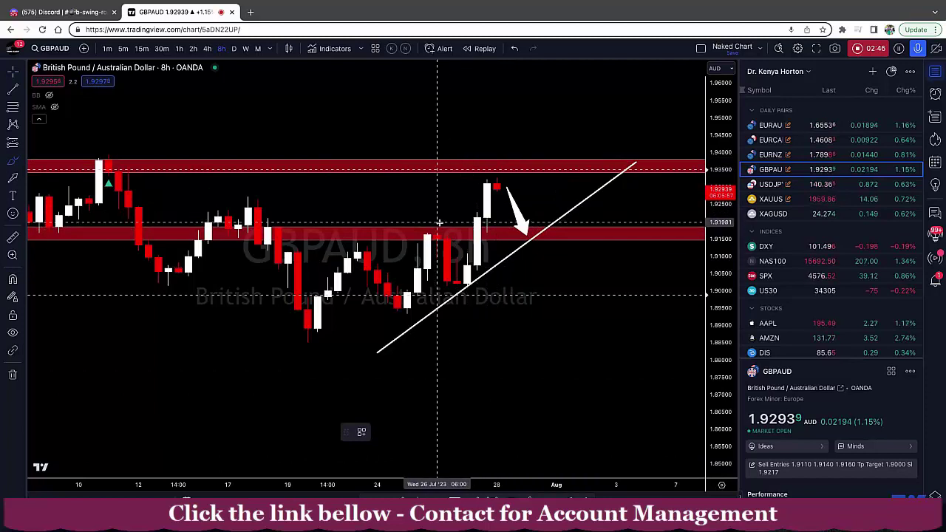
pyautogui.moveTo(437, 220); pyautogui.dragTo(429, 221)
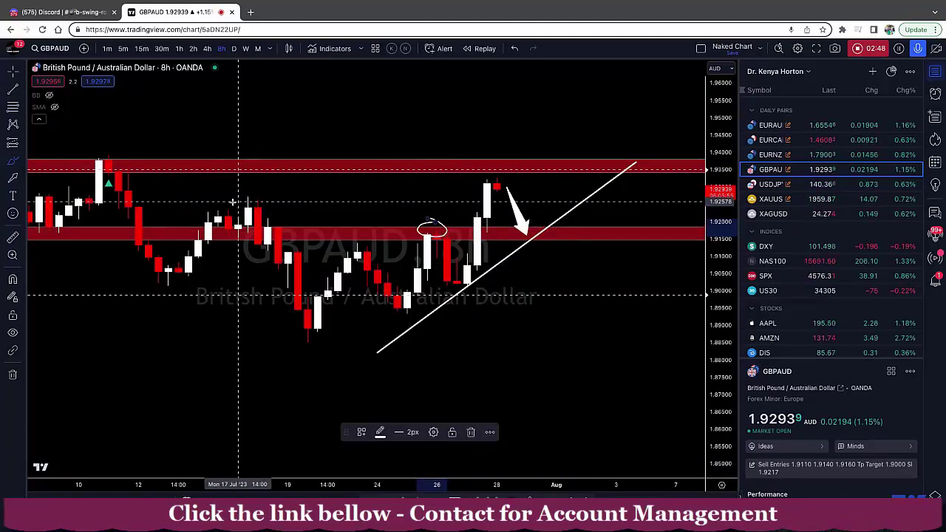
pyautogui.moveTo(225, 205); pyautogui.dragTo(497, 205)
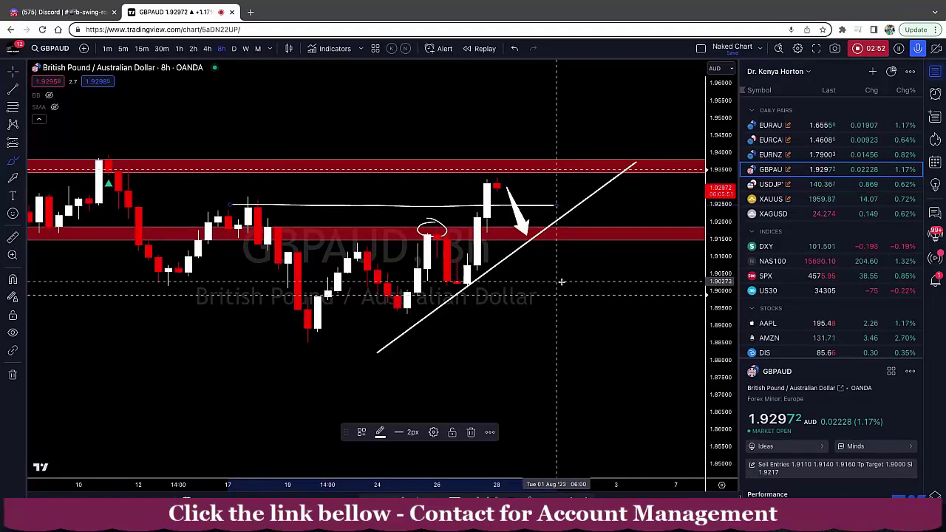
pyautogui.click(515, 50)
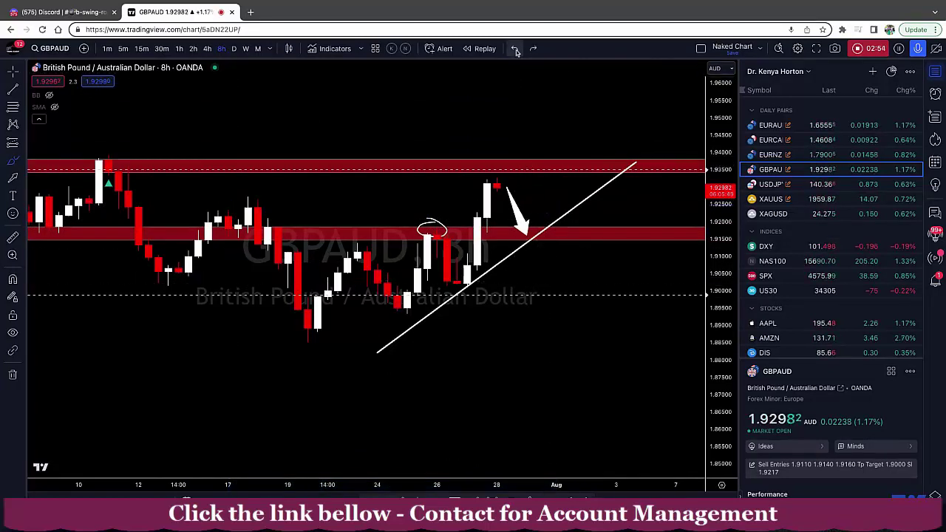
# On the daily chart, place a 'Resistance' text label above the upper red zone
pyautogui.click(234, 49)
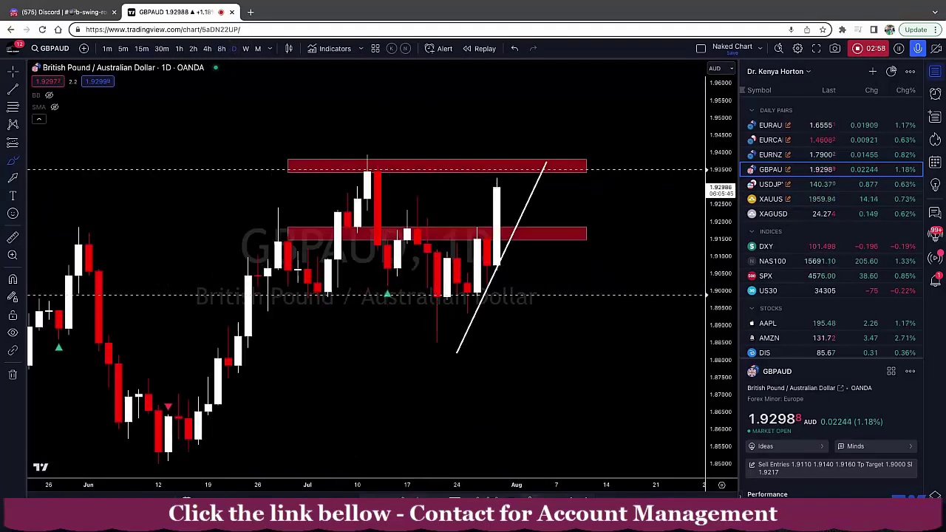
pyautogui.click(385, 147)
pyautogui.write('REsistance')
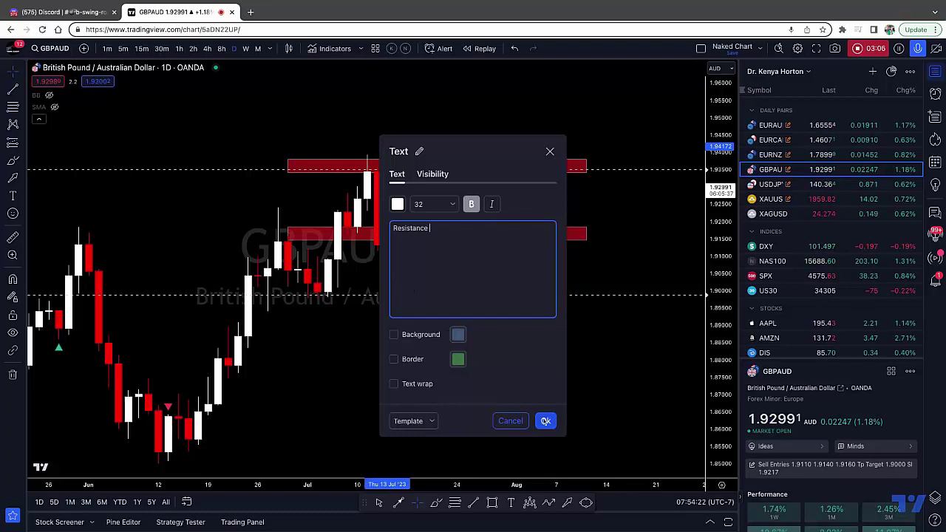
pyautogui.click(545, 421)
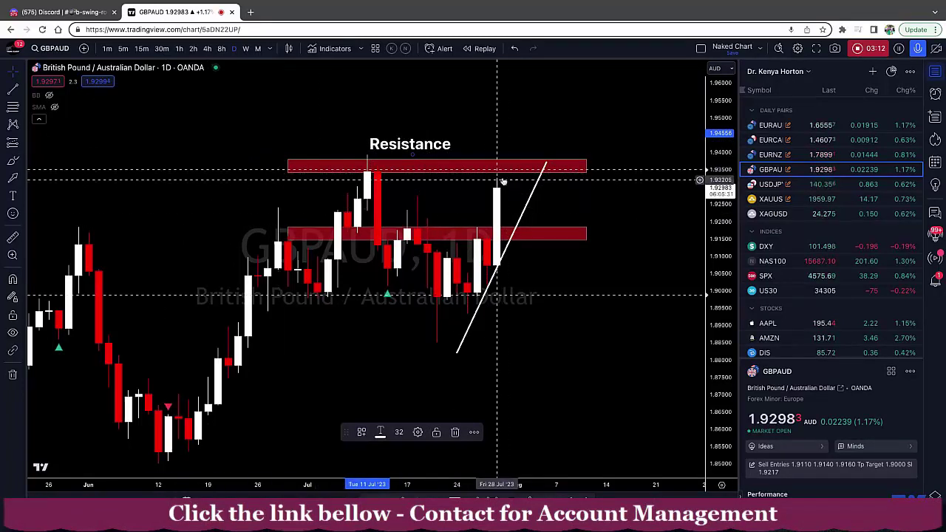
# Briefly measure a price range at the upper zone, dismiss it, and shift the chart left
pyautogui.click(12, 238)
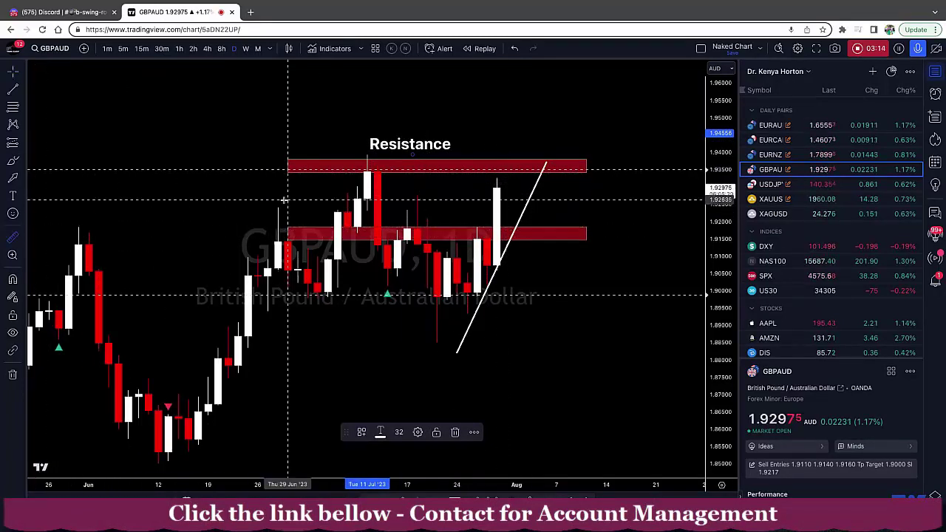
pyautogui.click(446, 185)
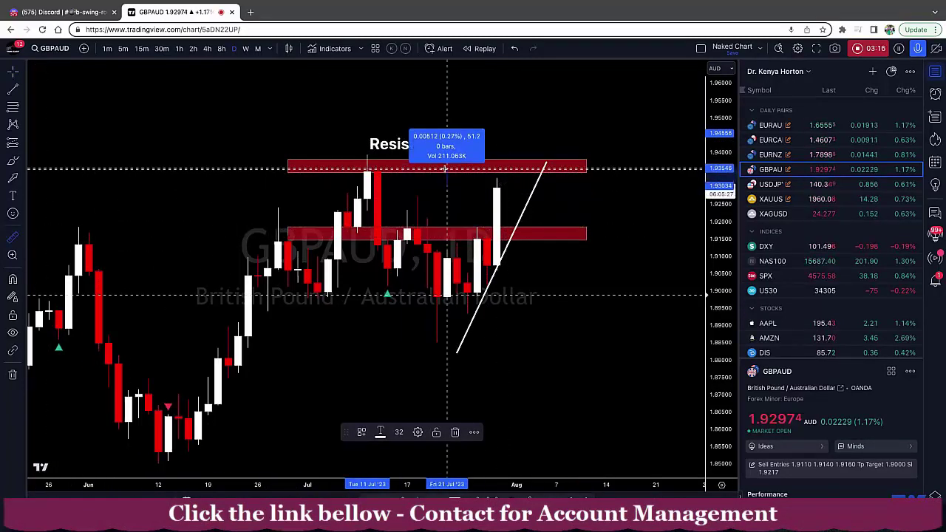
pyautogui.click(555, 190)
pyautogui.moveTo(555, 190); pyautogui.dragTo(532, 191)
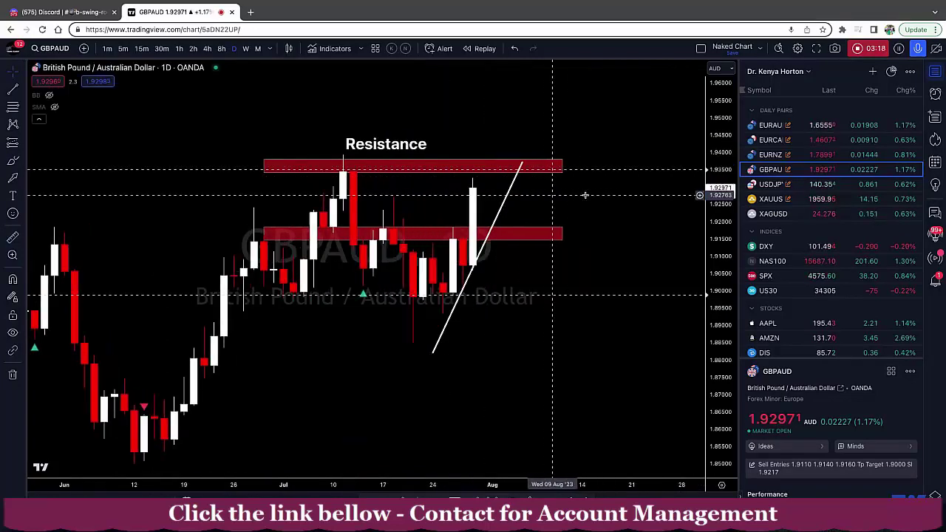